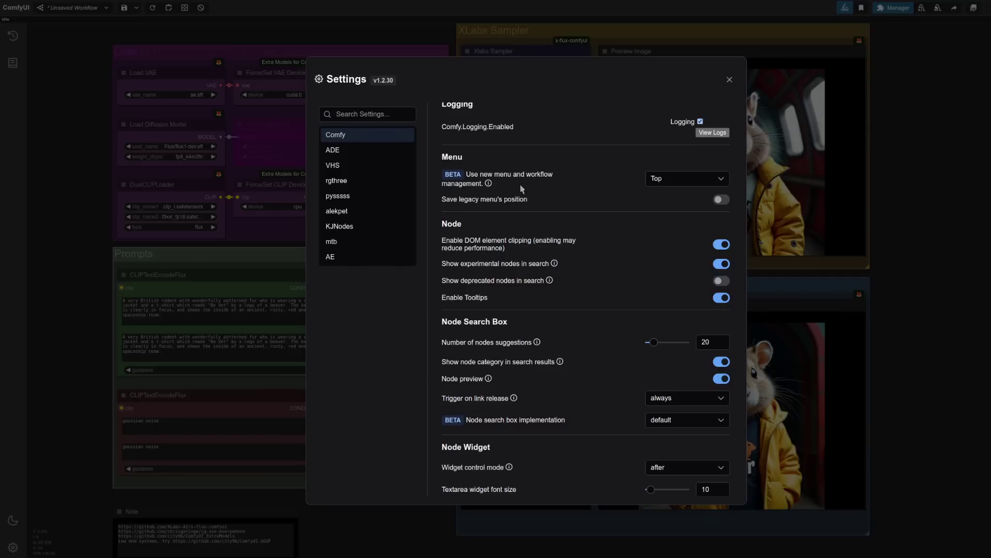
- Leave Settings and open Manager's Custom Nodes Manager to look up the Xlabs node pack
left_click(729, 79)
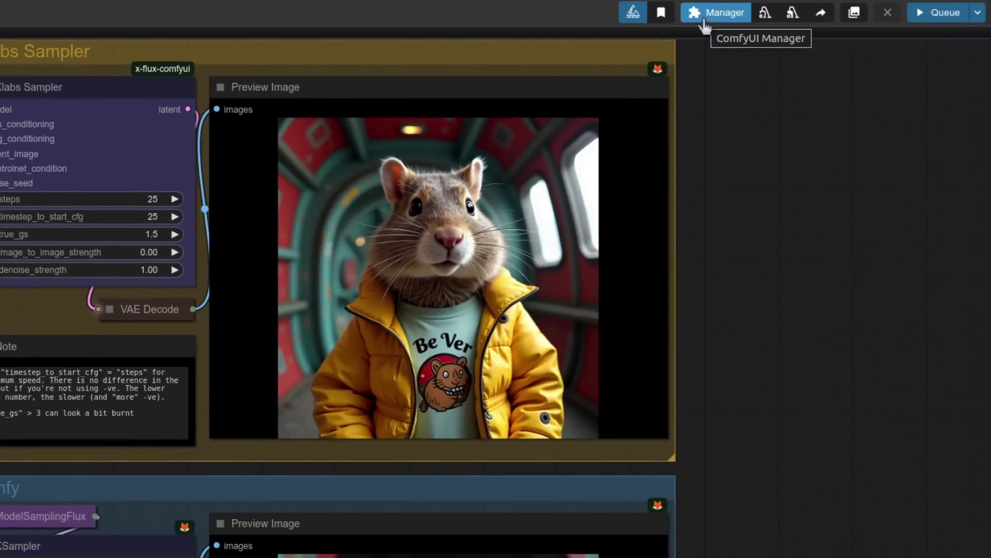
left_click(702, 20)
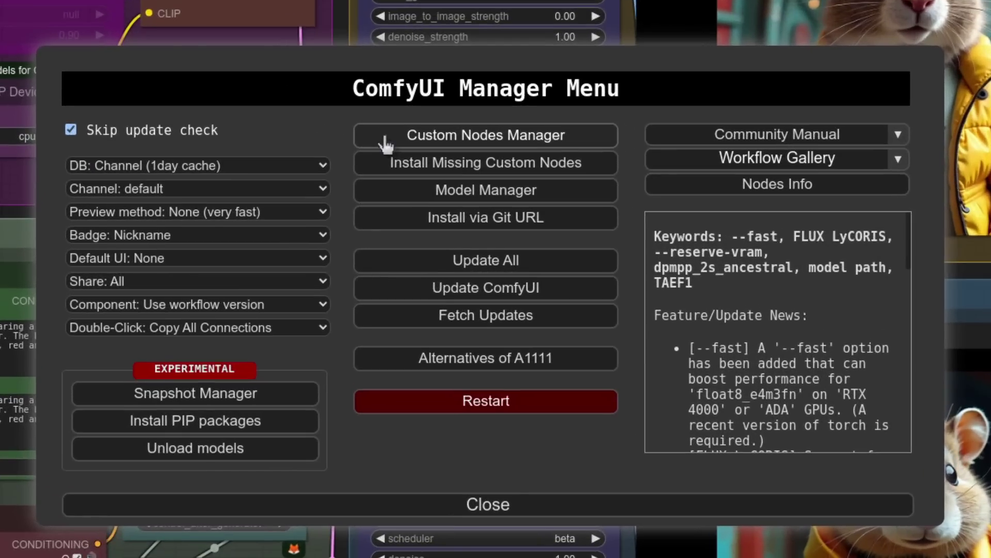
left_click(385, 144)
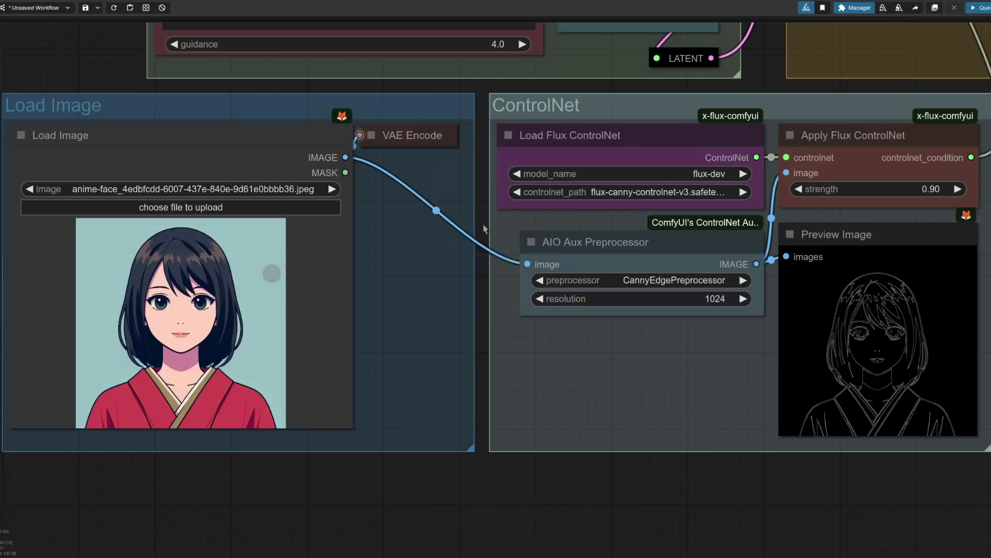
left_click(632, 142)
left_click(842, 154)
left_click(637, 159)
left_click(663, 172)
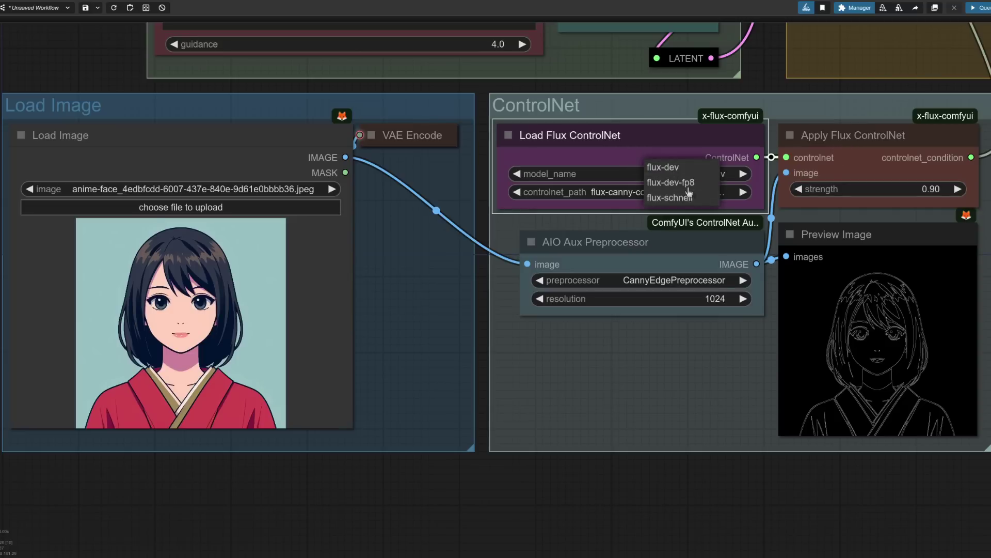
left_click(610, 173)
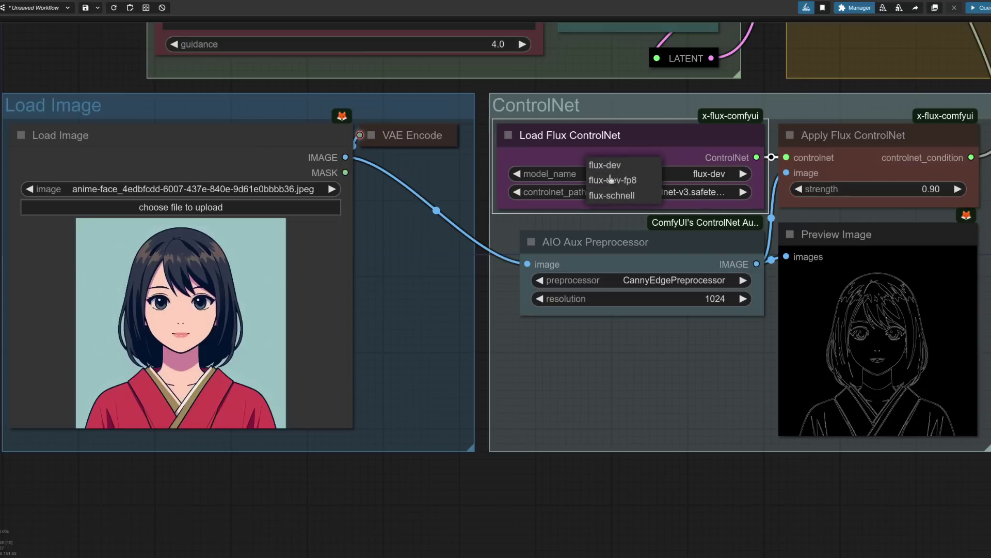
left_click(702, 194)
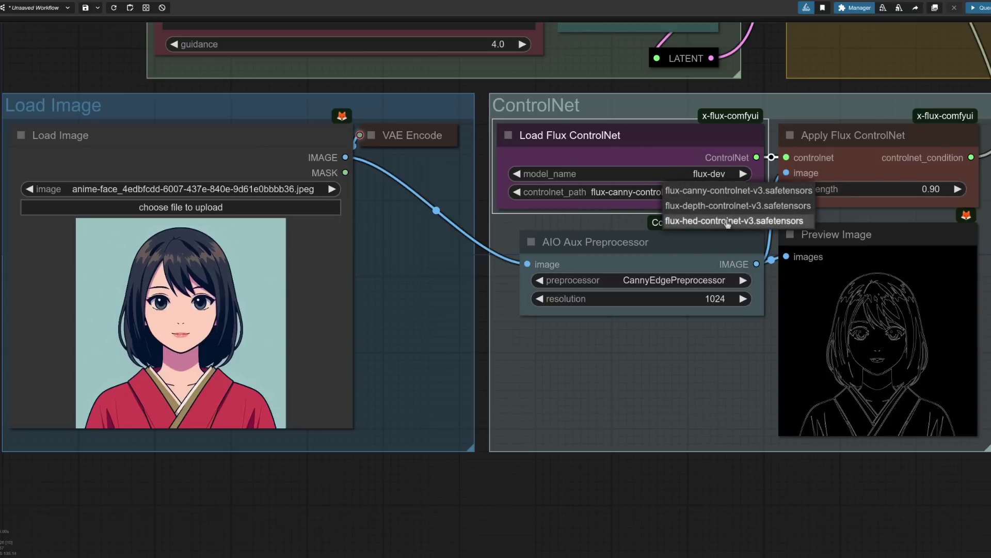
left_click(857, 166)
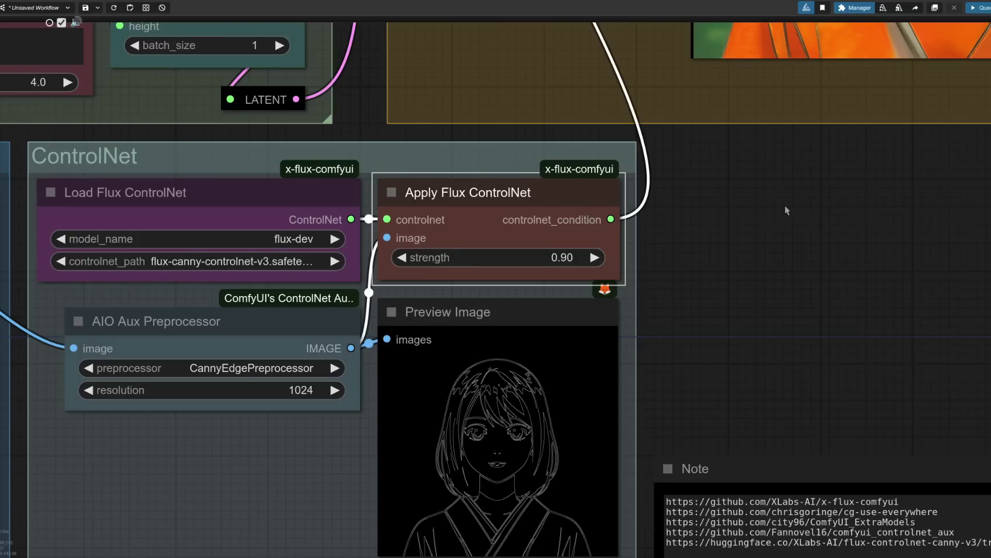
scroll(812, 340, "down", 5)
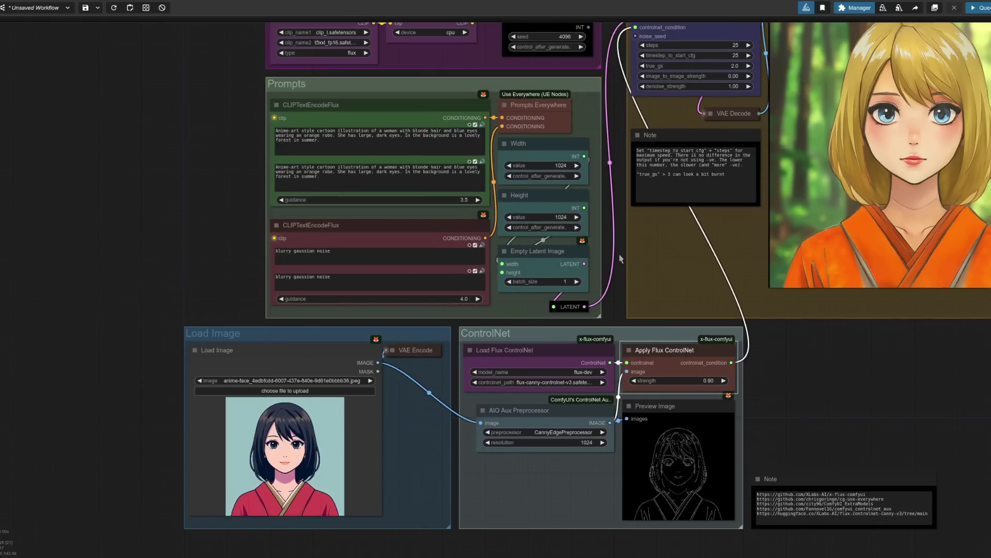
left_click_drag(620, 259, 623, 396)
scroll(638, 186, "up", 6)
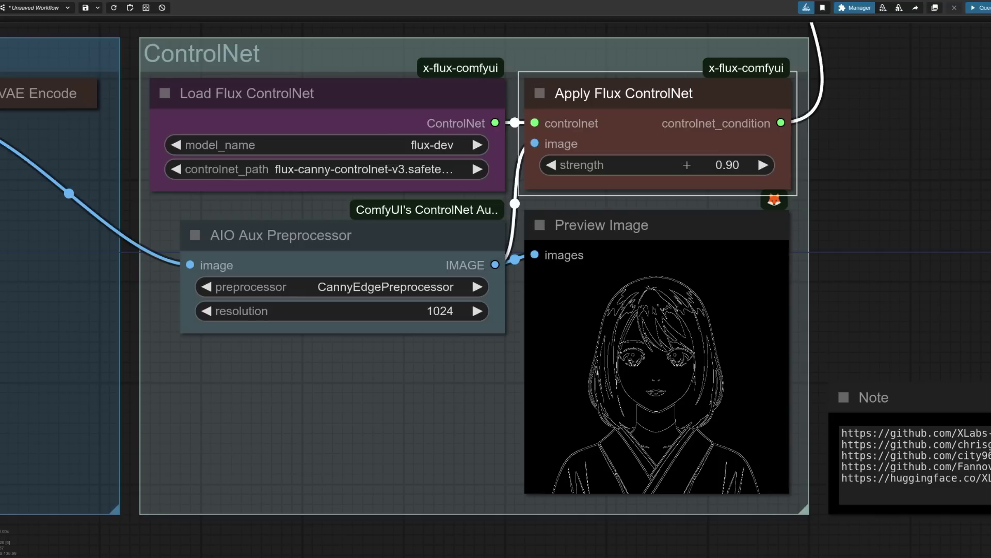
- Fit the full Canny workflow and the XLabs Sampler's orange-robed anime portrait in view
key(".")
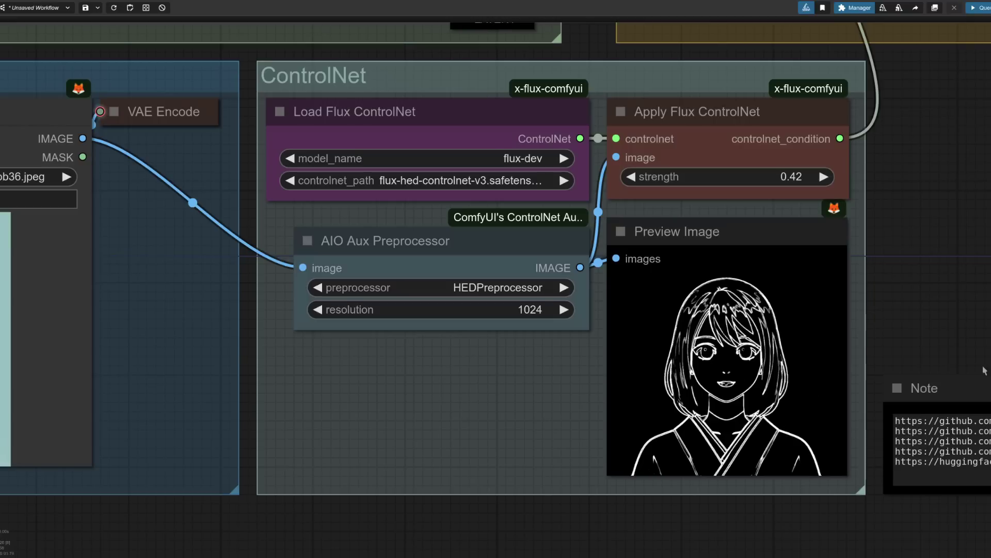
scroll(986, 225, "down", 5)
- Pull the canvas back to reveal the HED workflow and its ginger-haired woman result
mouse_move(987, 225)
left_mouse_down()
mouse_move(769, 333)
mouse_move(720, 435)
mouse_move(745, 404)
mouse_move(713, 397)
left_mouse_up()
scroll(770, 333, "down", 2)
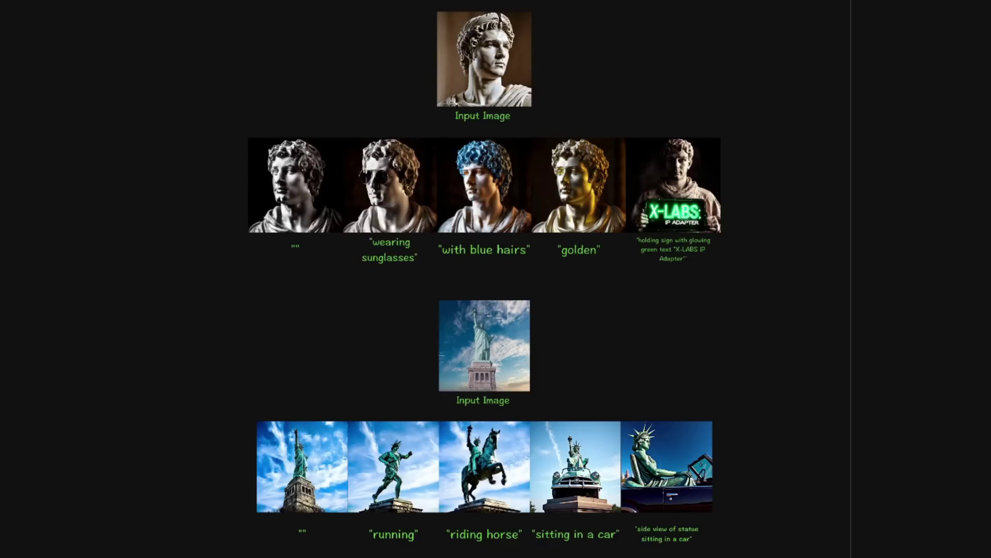
scroll(484, 284, "up", 2)
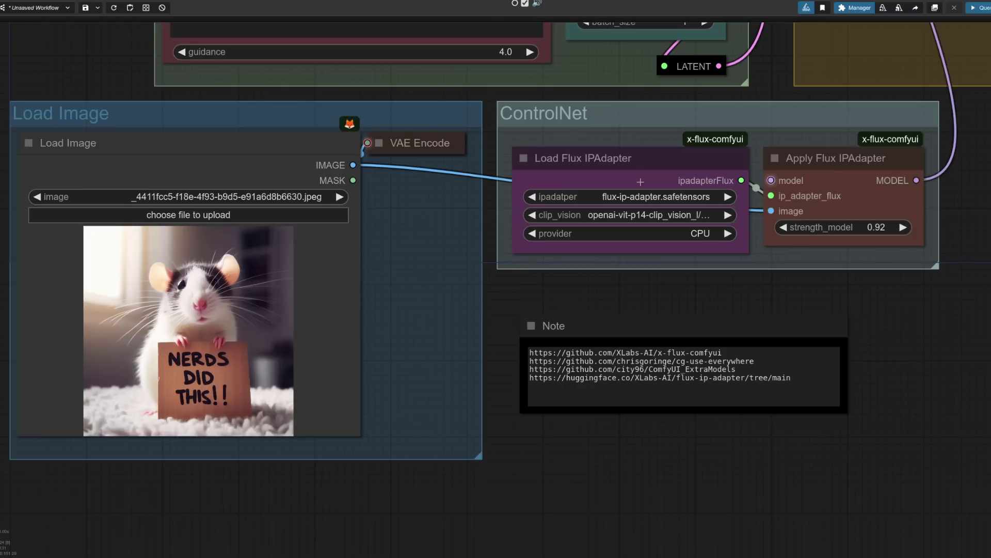
- Set the Load Flux IPAdapter node's provider to CPU
left_click(642, 199)
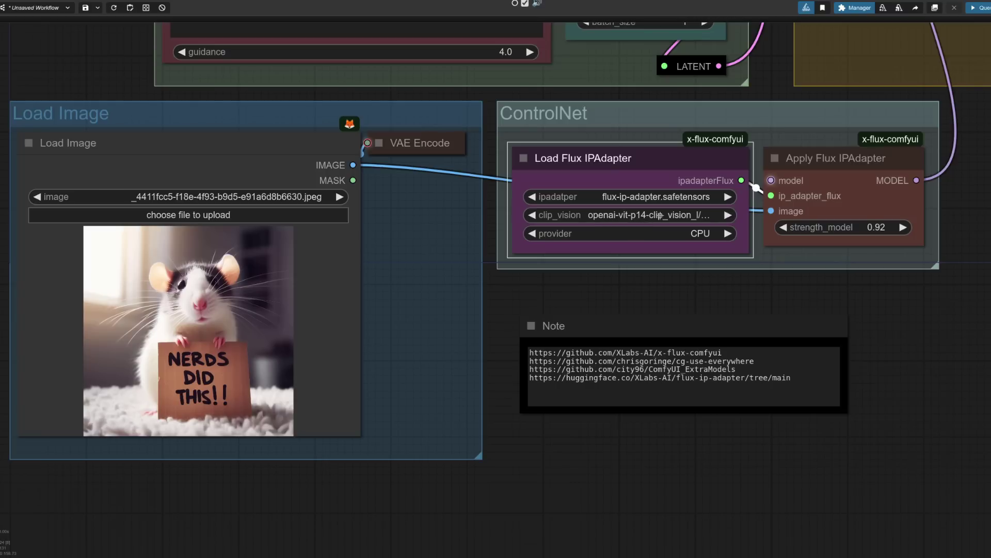
left_click(561, 232)
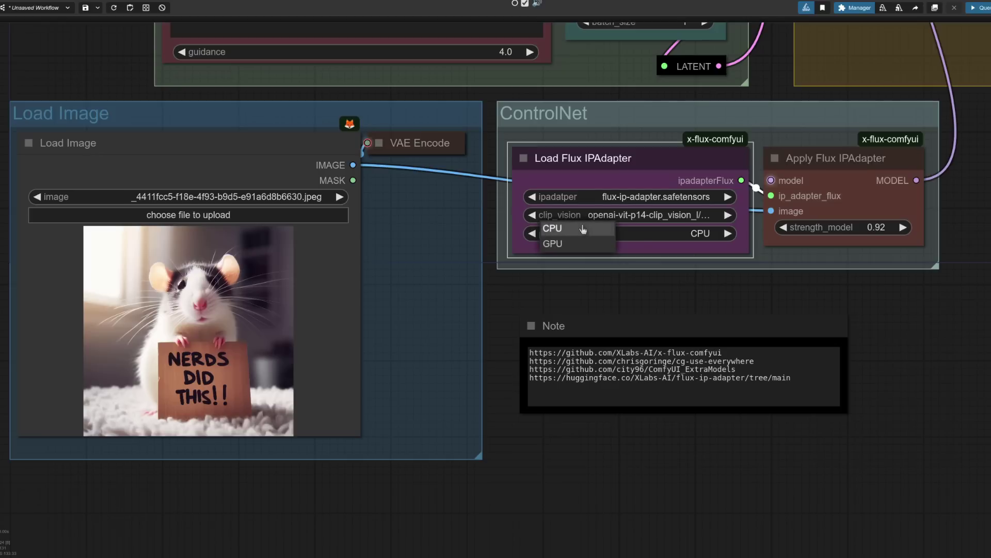
left_click(558, 228)
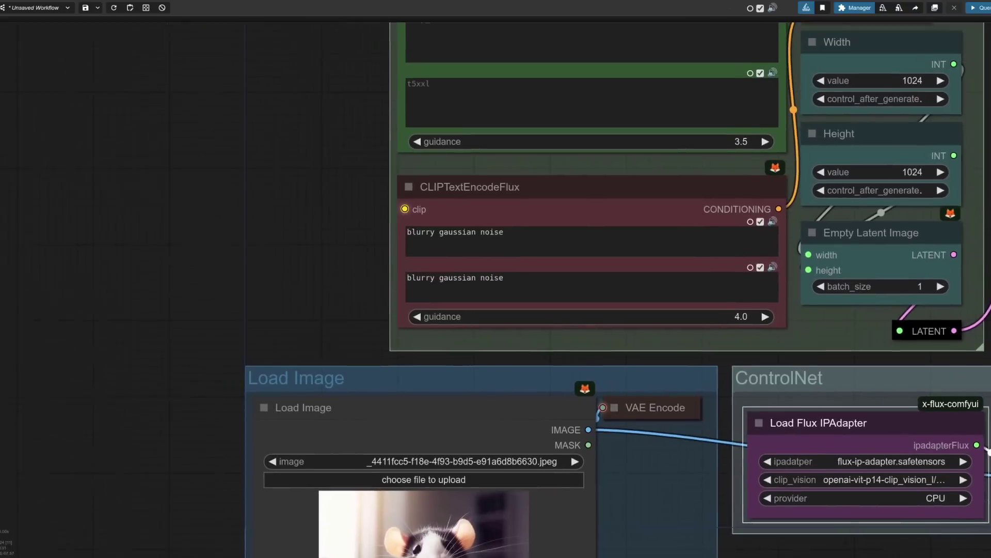
- Pan across the Prompts group, then down to the Load Image and IP-Adapter nodes
left_click_drag(163, 58, 402, 324)
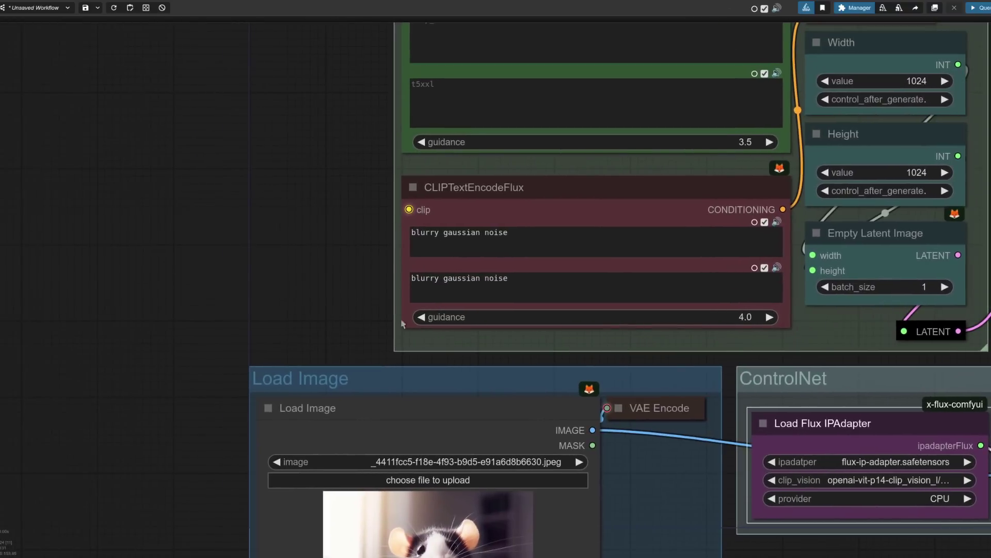
mouse_move(303, 193)
left_mouse_down()
mouse_move(291, 339)
mouse_move(200, 326)
left_mouse_up()
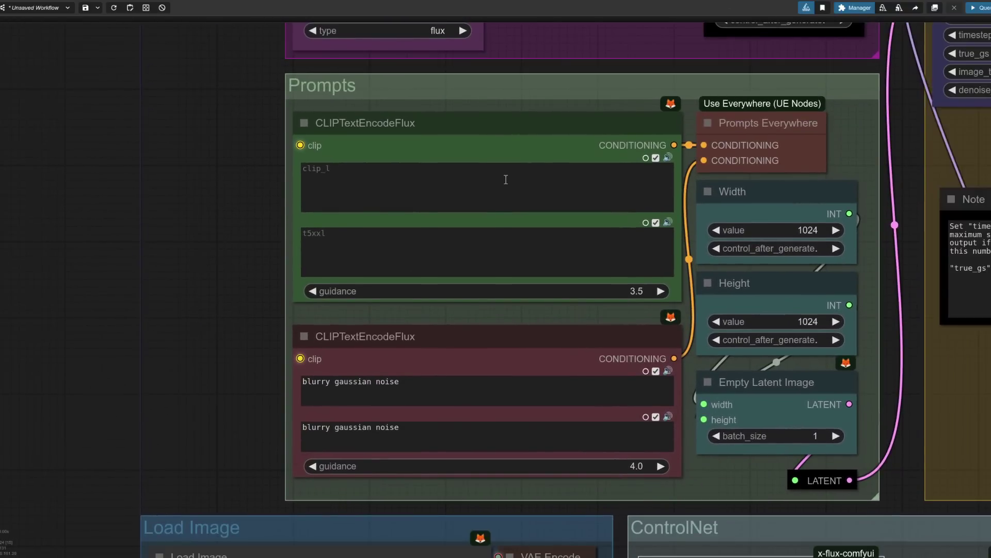
left_click_drag(195, 400, 135, 10)
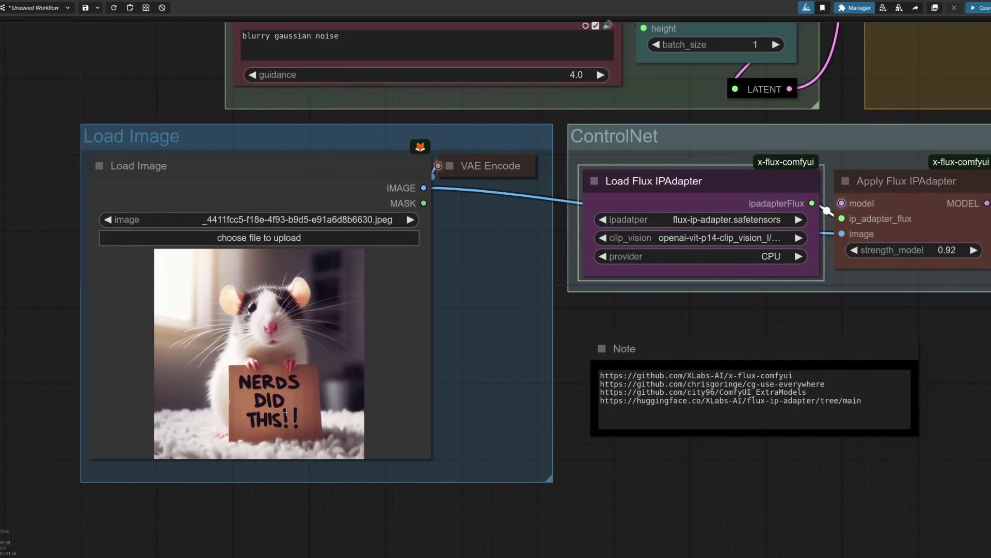
scroll(192, 516, "down", 8)
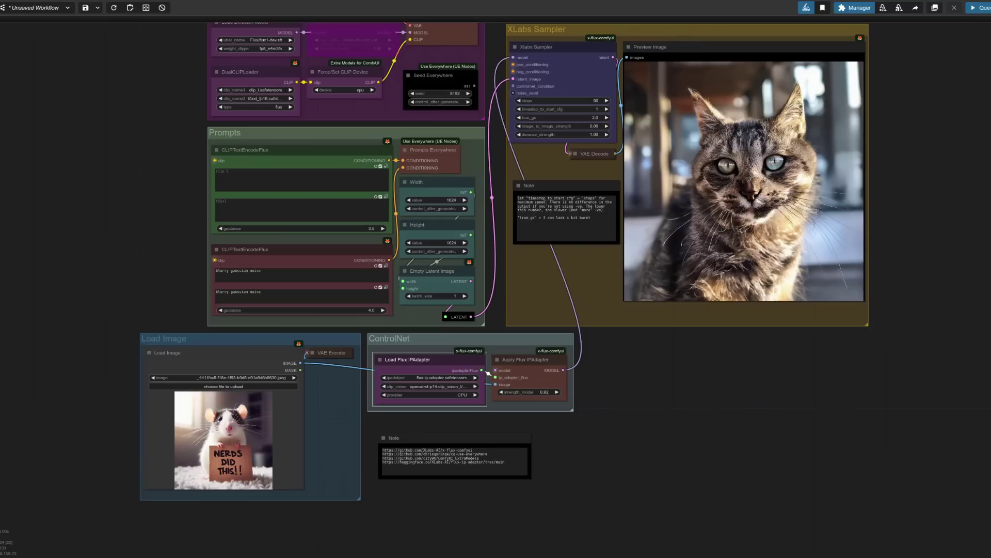